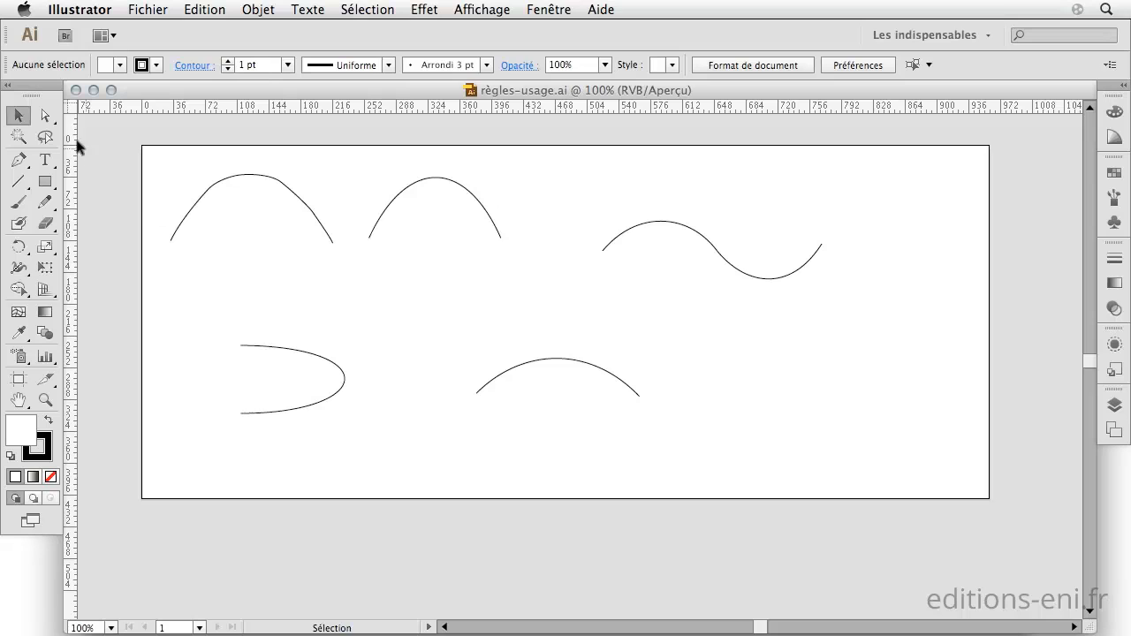
Examine the anchor points and segments of the many-point arch at the artboard's upper left with the Direct Selection tool.
{"action": "left_click", "coordinate": [45, 116]}
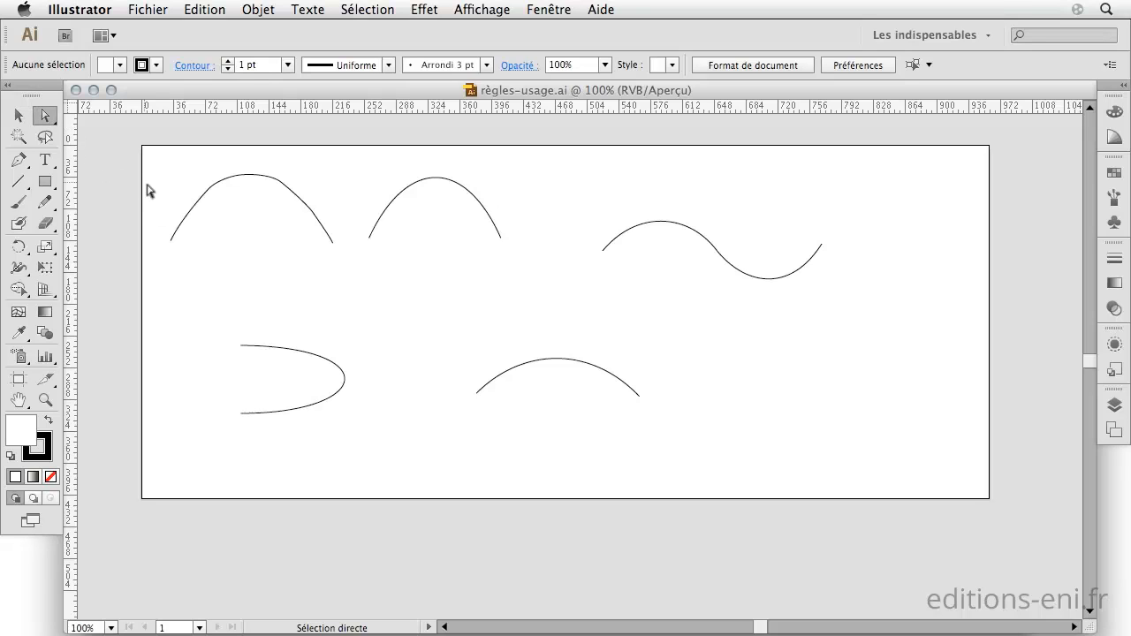
{"action": "left_click", "coordinate": [191, 218]}
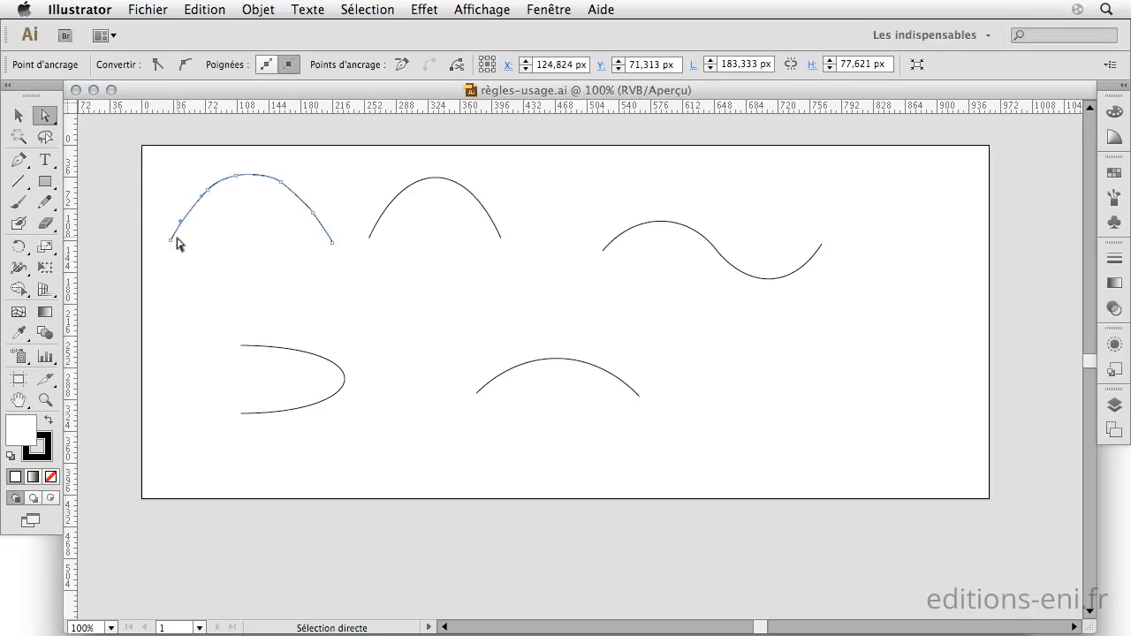
{"action": "left_click", "coordinate": [171, 240]}
{"action": "left_click_drag", "start_coordinate": [209, 196], "coordinate": [237, 180]}
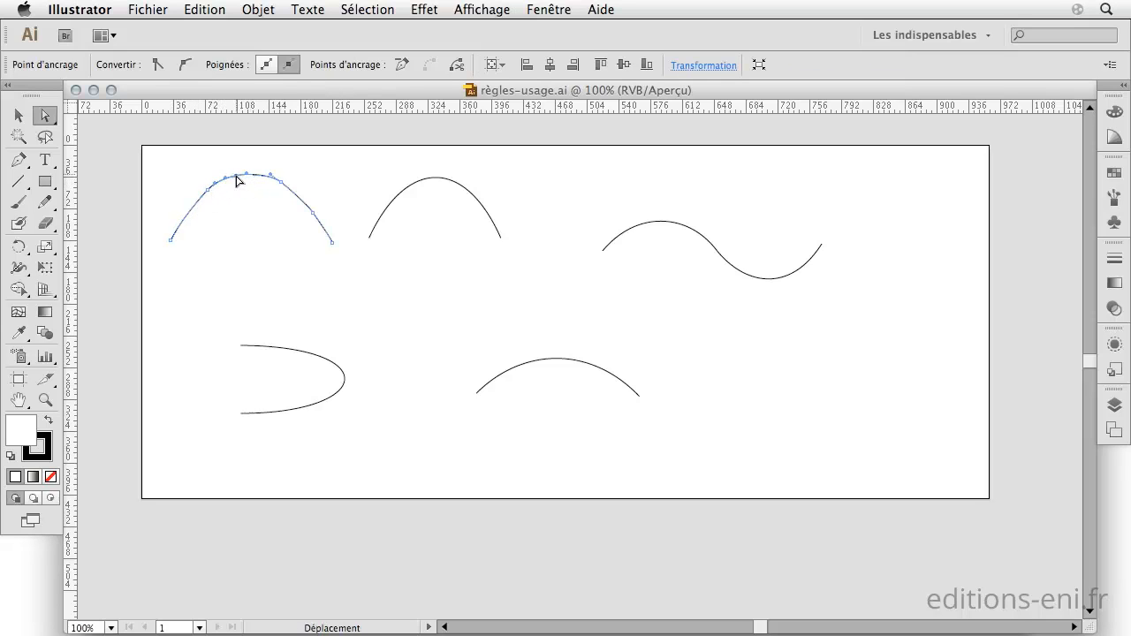
{"action": "left_click", "coordinate": [283, 188]}
{"action": "left_click", "coordinate": [305, 209]}
{"action": "left_click", "coordinate": [187, 223]}
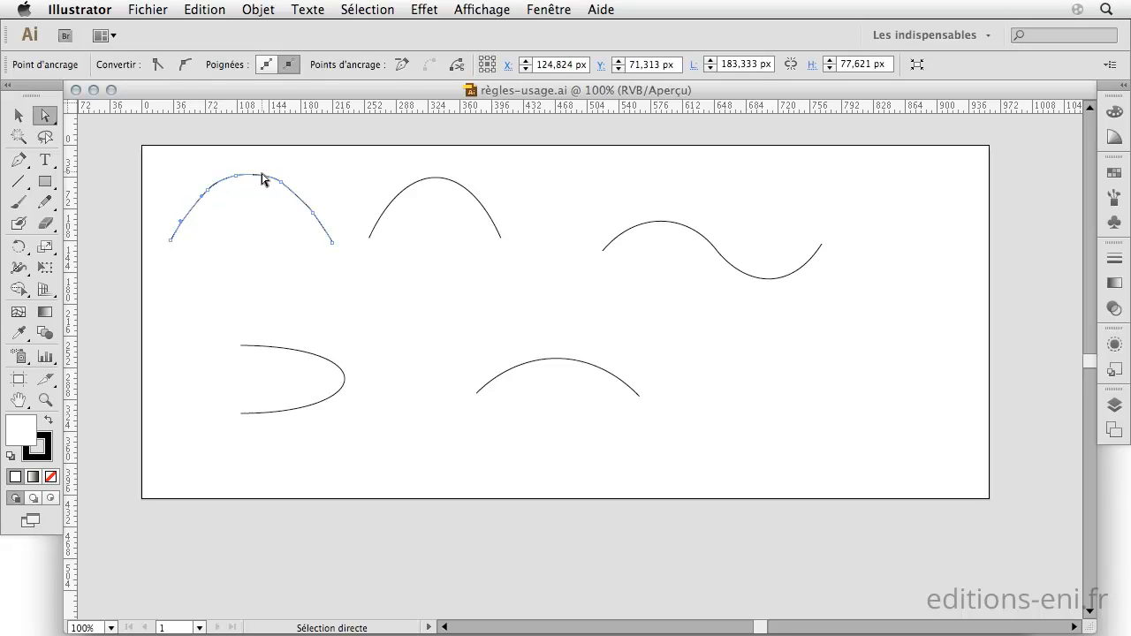
Flatten the two-point arch beside it slightly by lowering the ends of both direction handles, and deselect it.
{"action": "left_click", "coordinate": [369, 238]}
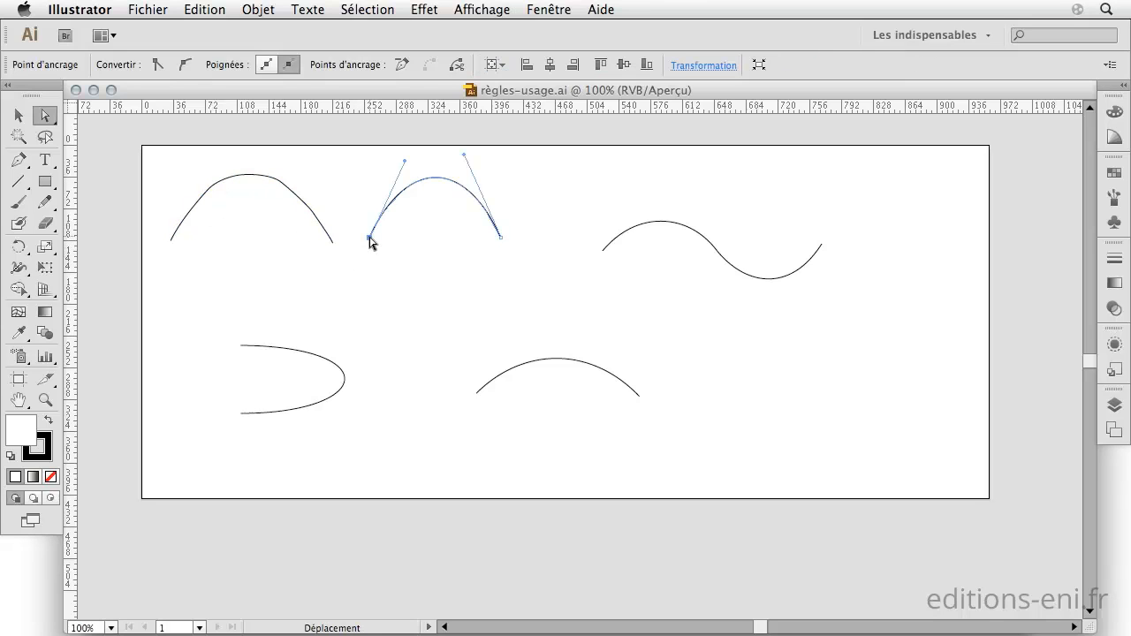
{"action": "left_click", "coordinate": [500, 239]}
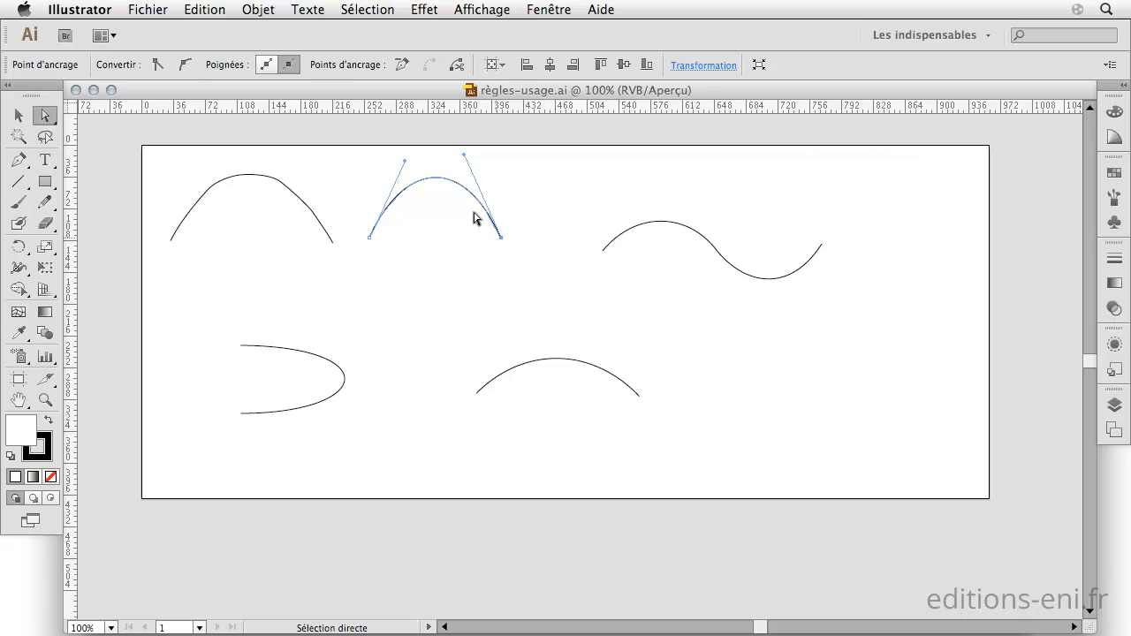
{"action": "left_click_drag", "start_coordinate": [464, 156], "coordinate": [405, 165]}
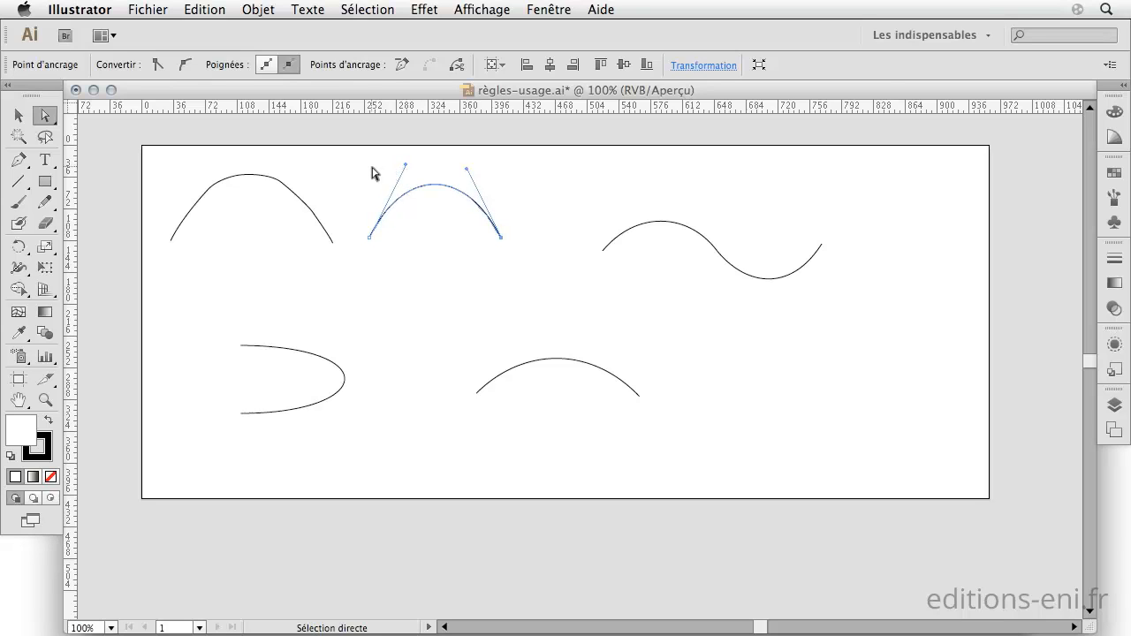
{"action": "left_click", "coordinate": [371, 173]}
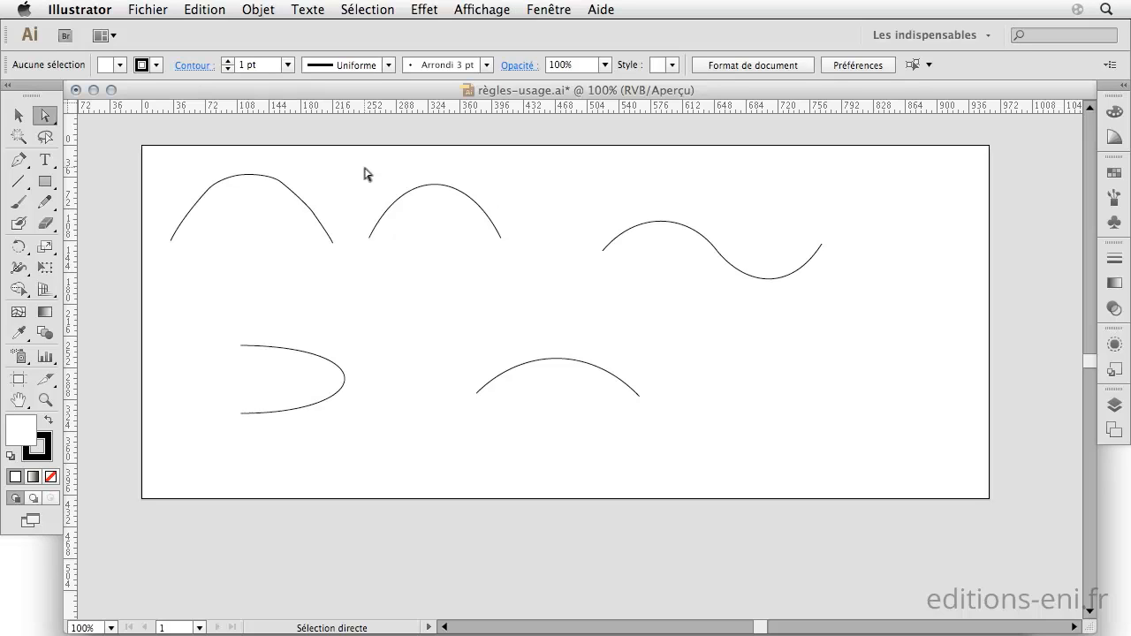
Reshape the upper-right wave: steepen its left end handle, move that end point outward, and pull the second segment upward into a hump.
{"action": "left_click", "coordinate": [603, 252]}
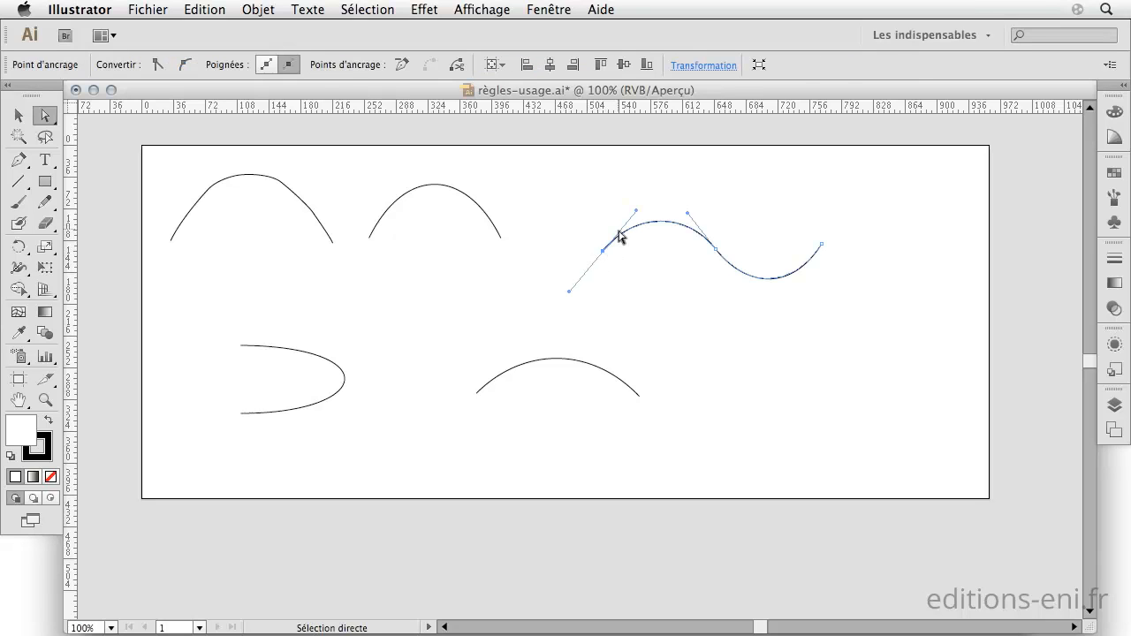
{"action": "left_click_drag", "start_coordinate": [637, 210], "coordinate": [638, 188]}
{"action": "left_click_drag", "start_coordinate": [602, 251], "coordinate": [586, 251]}
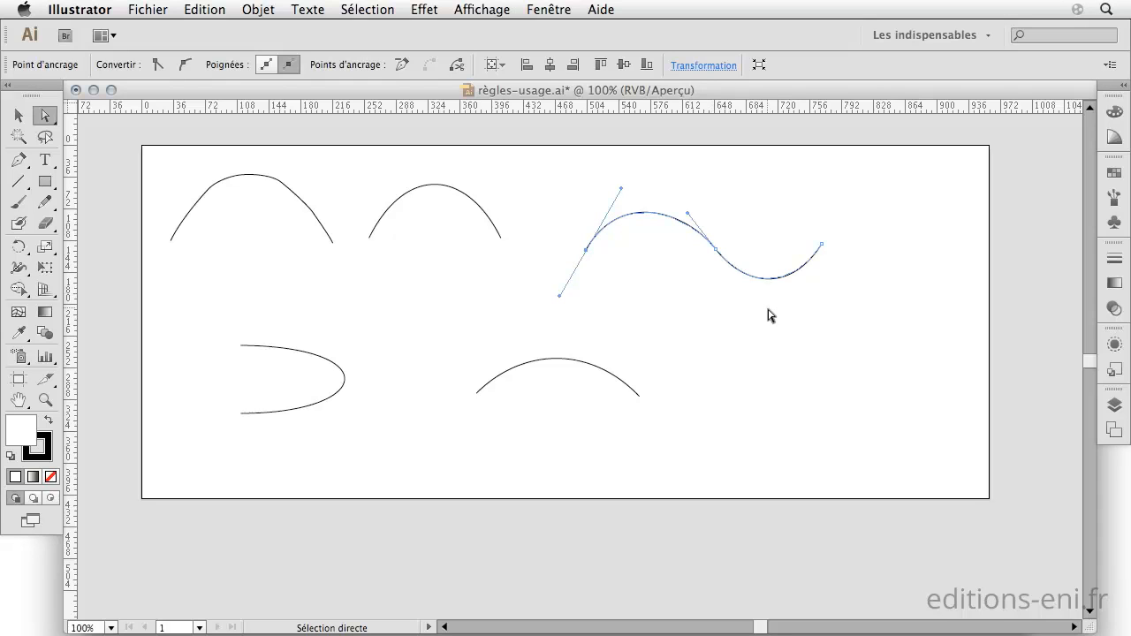
{"action": "left_click_drag", "start_coordinate": [767, 281], "coordinate": [768, 224]}
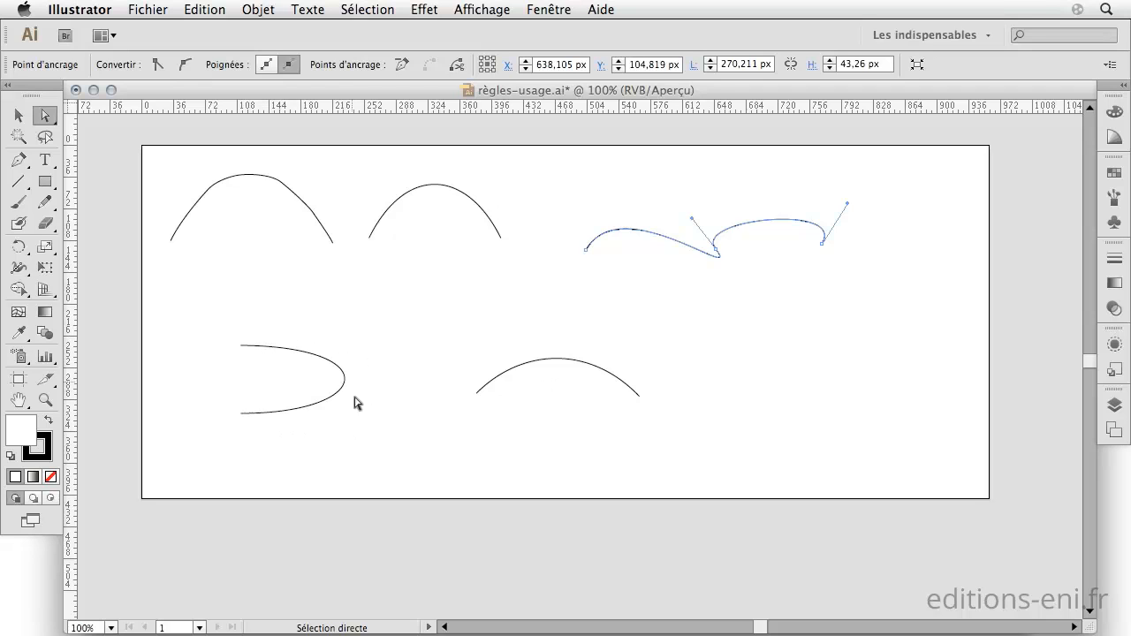
Try stretching both direction handles of the sideways U-shaped curve far outward, and shorten them to a shallow bulge.
{"action": "left_click", "coordinate": [243, 415]}
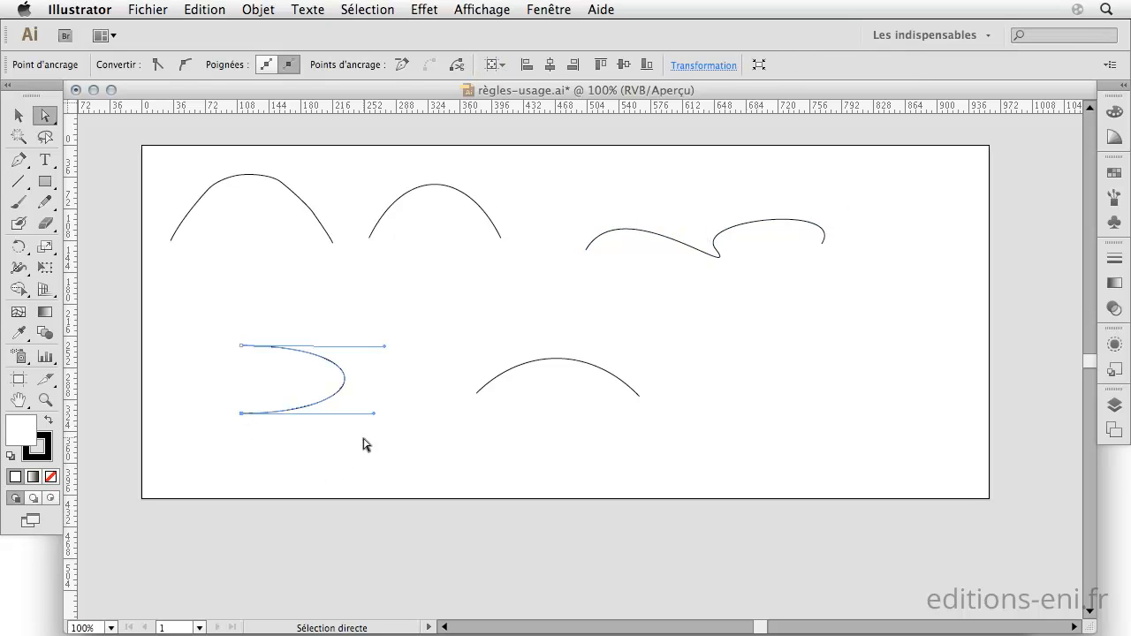
{"action": "left_click_drag", "start_coordinate": [375, 414], "coordinate": [555, 416]}
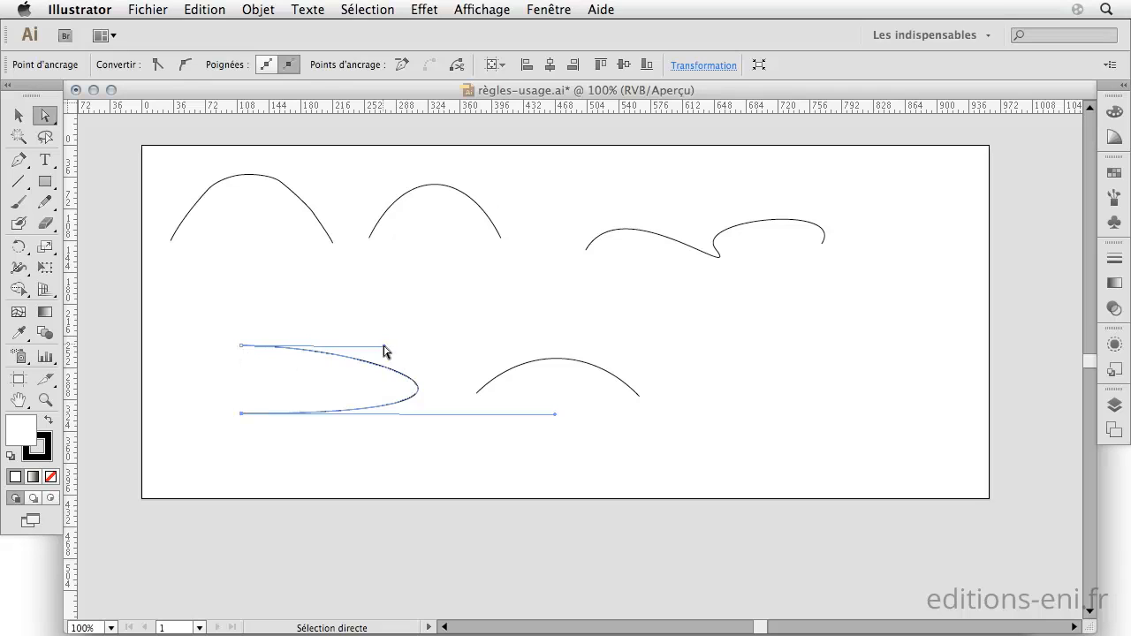
{"action": "left_click_drag", "start_coordinate": [386, 350], "coordinate": [564, 351]}
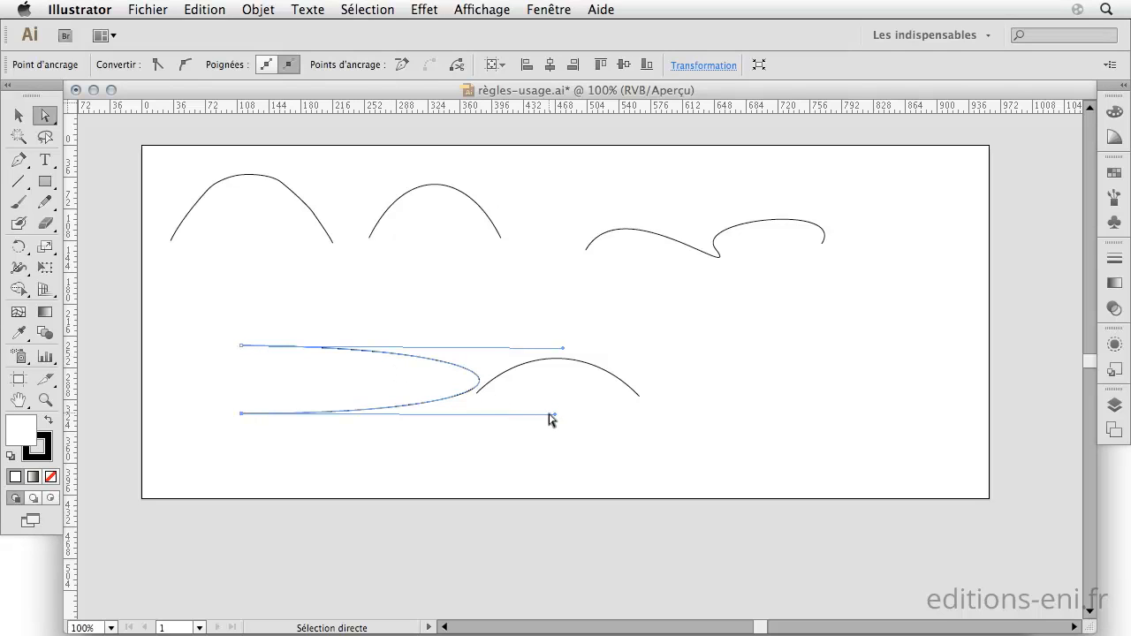
{"action": "left_click_drag", "start_coordinate": [555, 413], "coordinate": [274, 413]}
{"action": "left_click_drag", "start_coordinate": [563, 352], "coordinate": [277, 348]}
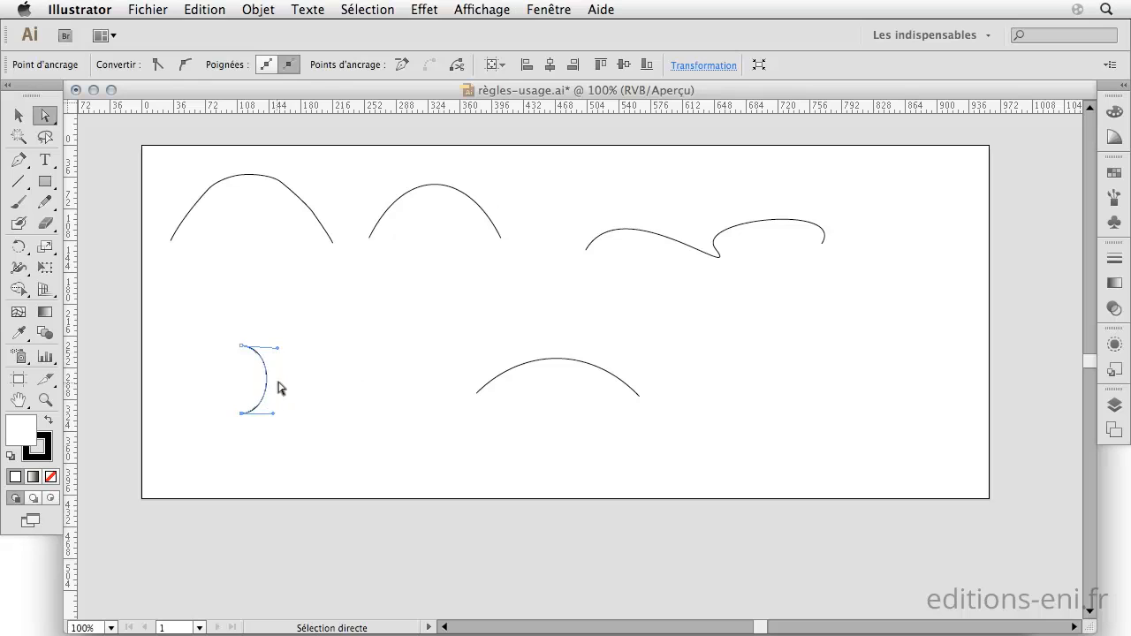
Set both direction handles of the sideways U-shaped curve to a similar medium length, keeping them nearly horizontal.
{"action": "left_click_drag", "start_coordinate": [279, 348], "coordinate": [382, 351]}
{"action": "left_click_drag", "start_coordinate": [274, 415], "coordinate": [355, 415]}
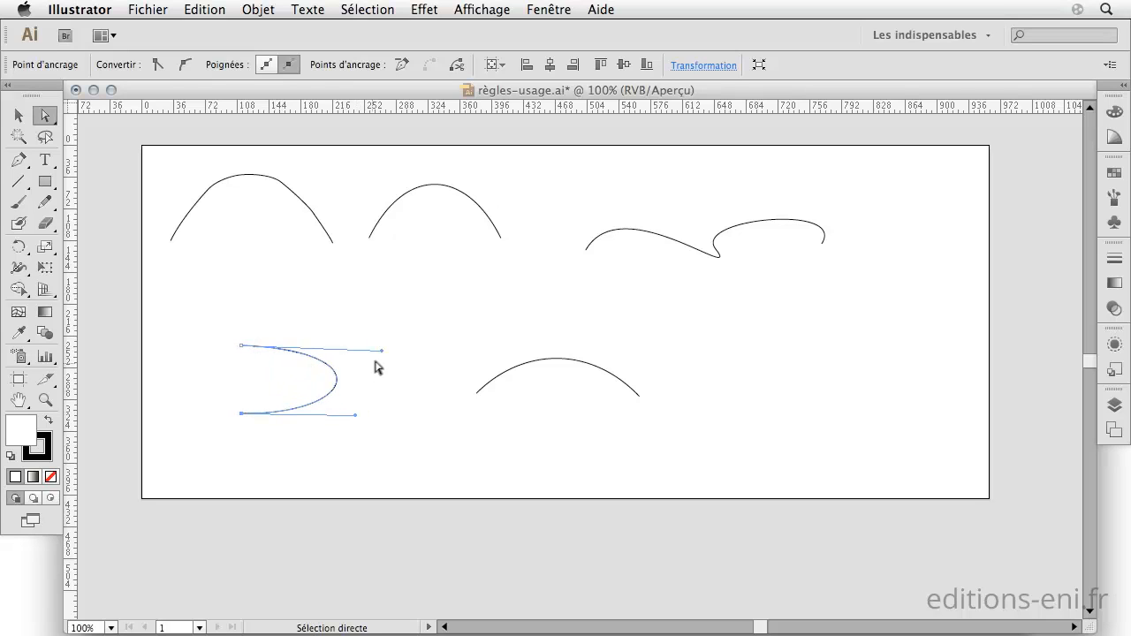
{"action": "left_click_drag", "start_coordinate": [382, 352], "coordinate": [351, 346]}
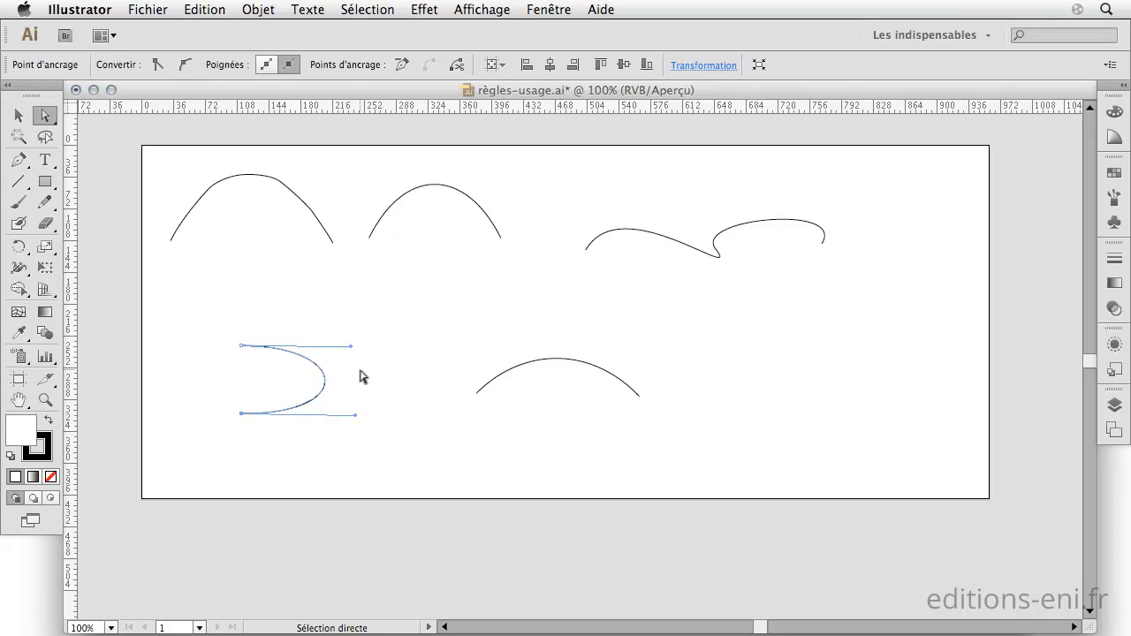
Turn the lower-middle arch into a shallow S-curve by swinging its right end point's direction handle below the path.
{"action": "left_click", "coordinate": [478, 391]}
{"action": "left_click_drag", "start_coordinate": [589, 345], "coordinate": [571, 417]}
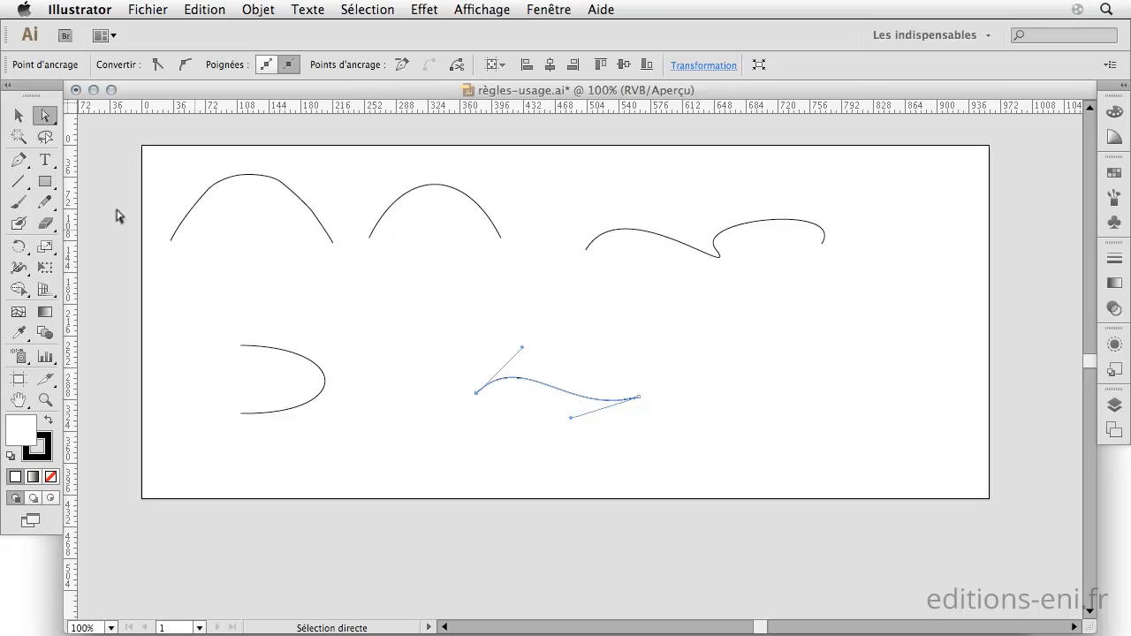
Draw a closed rounded shape with three smooth anchor points in the artboard's empty lower-right area using the Pen tool.
{"action": "left_click", "coordinate": [18, 160]}
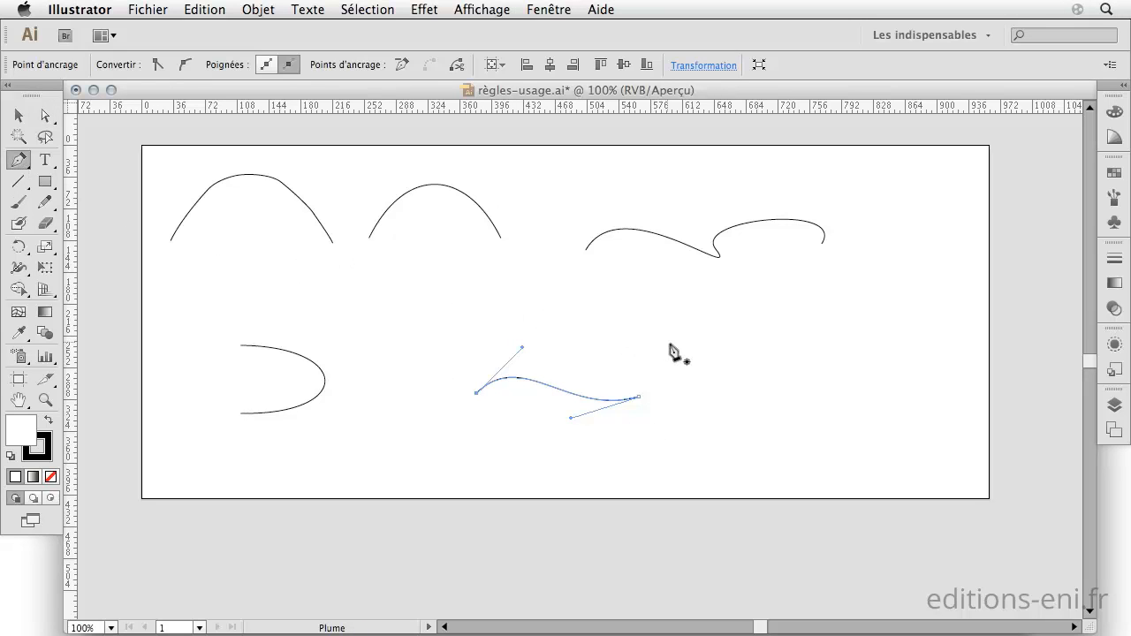
{"action": "left_click_drag", "start_coordinate": [720, 332], "coordinate": [741, 302]}
{"action": "left_click_drag", "start_coordinate": [840, 374], "coordinate": [884, 440]}
{"action": "left_click_drag", "start_coordinate": [753, 460], "coordinate": [681, 457]}
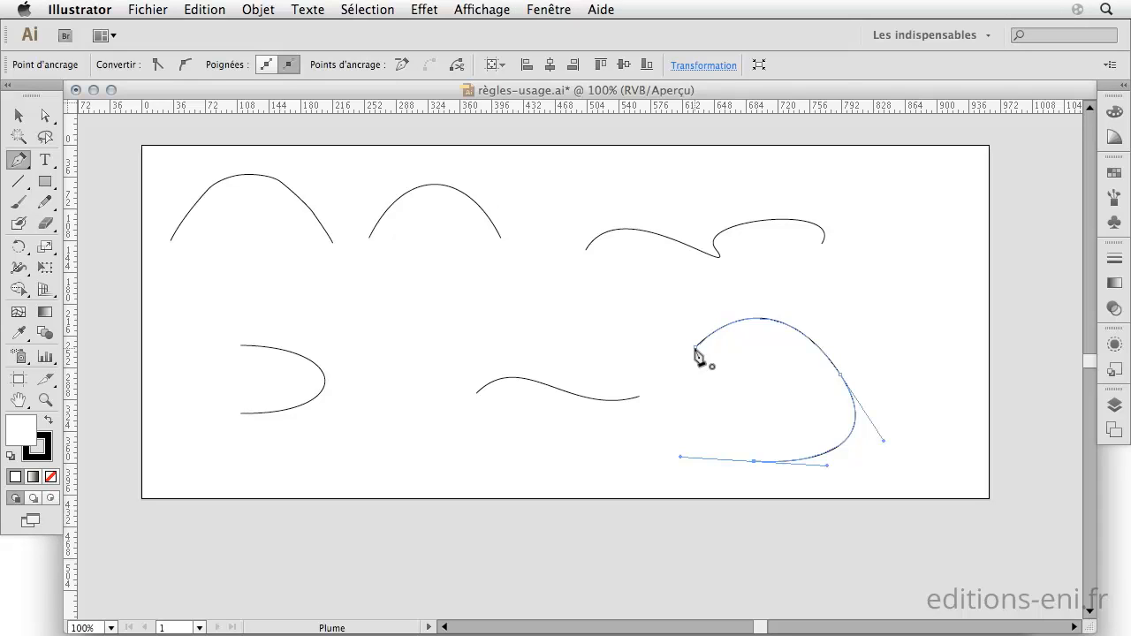
{"action": "left_click_drag", "start_coordinate": [696, 349], "coordinate": [732, 303]}
{"action": "mouse_move", "coordinate": [727, 301]}
{"action": "left_mouse_down"}
{"action": "mouse_move", "coordinate": [720, 324]}
{"action": "mouse_move", "coordinate": [728, 294]}
{"action": "left_mouse_up"}
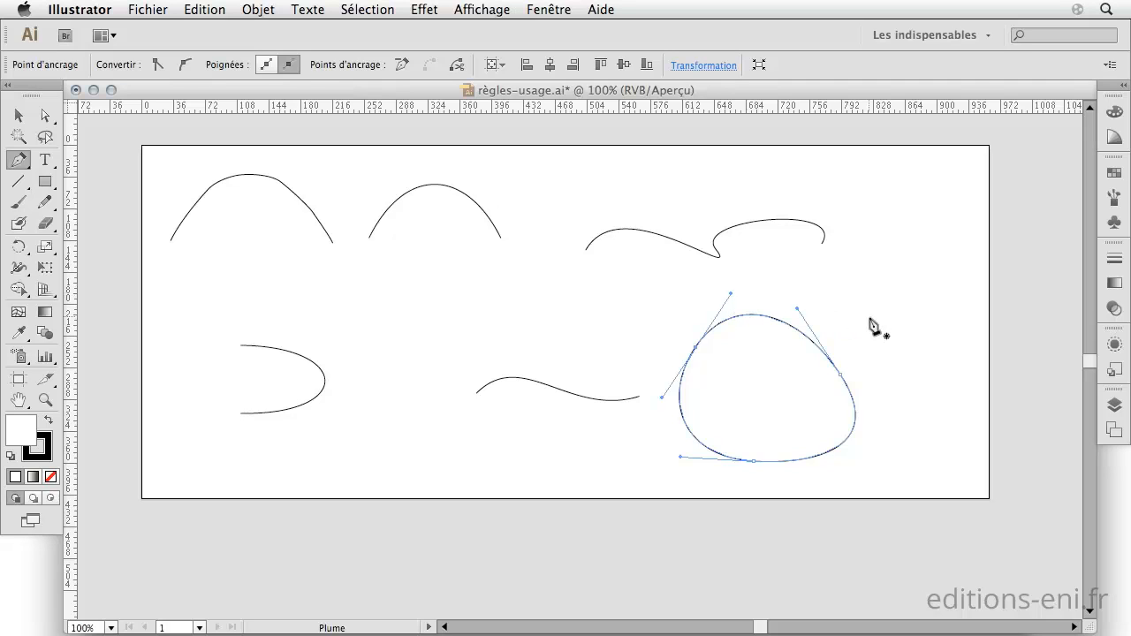